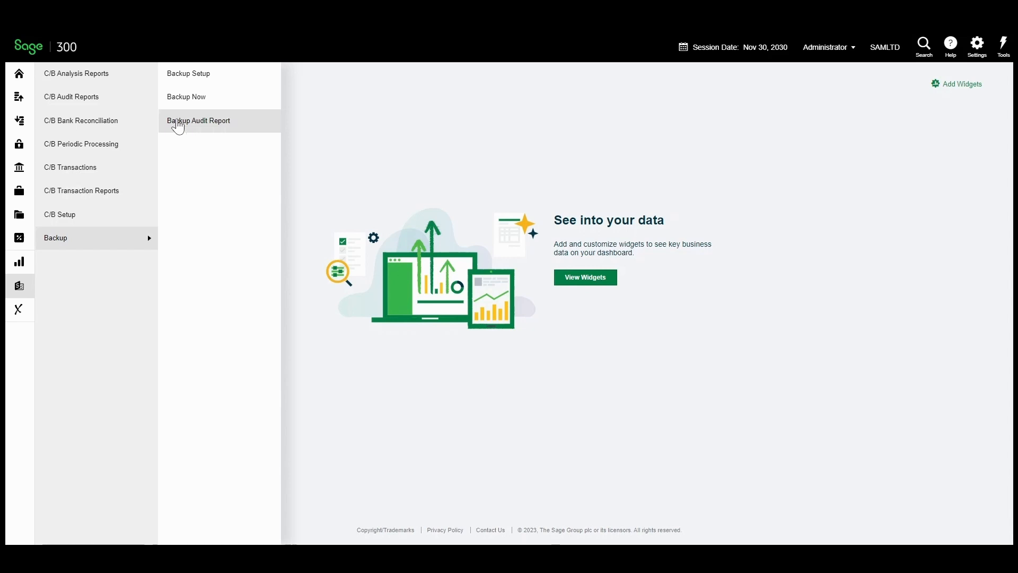
Load the administrator user's five Cashbook backup processes in Backup Setup
click(177, 80)
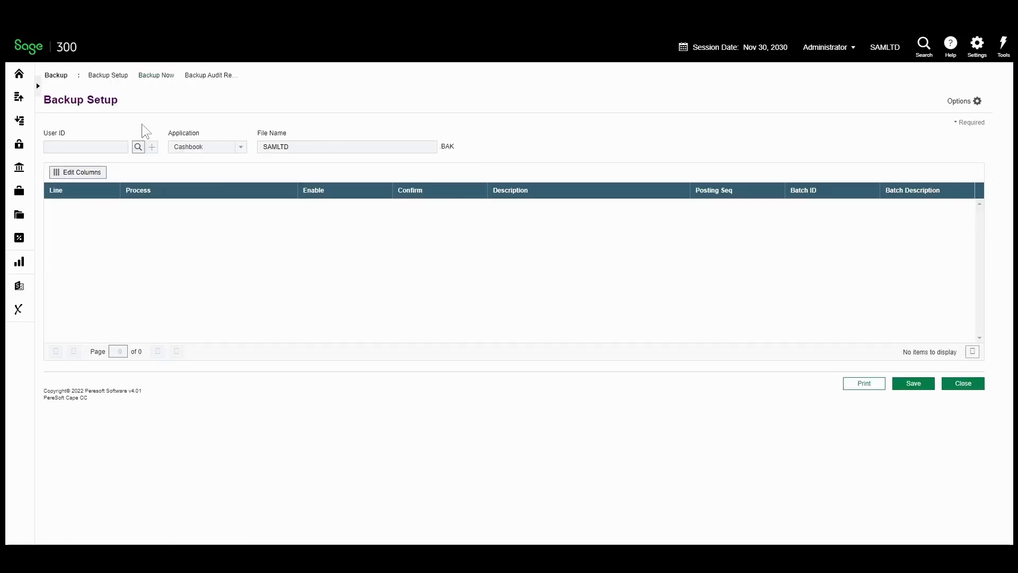
click(138, 148)
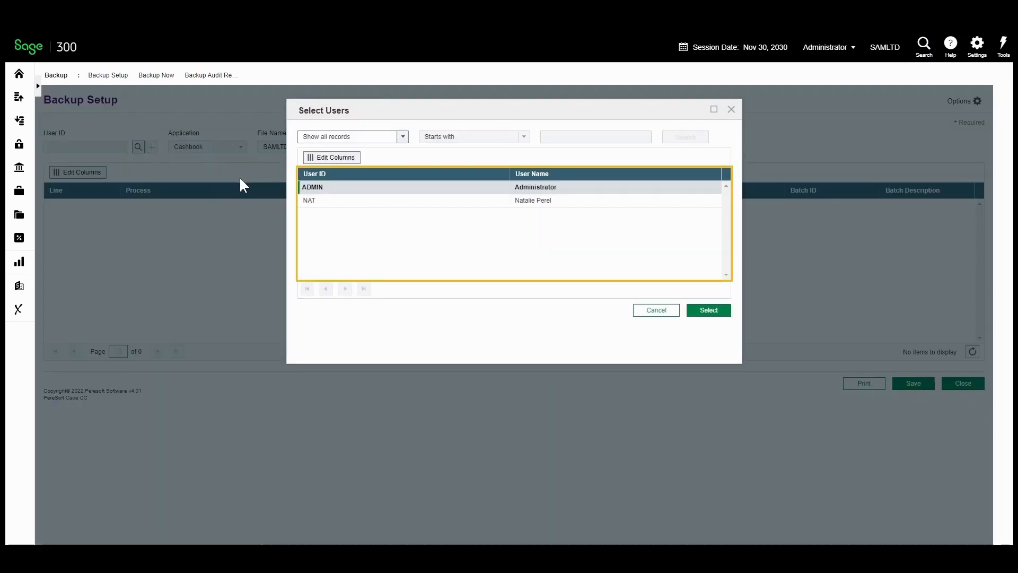
double_click(307, 190)
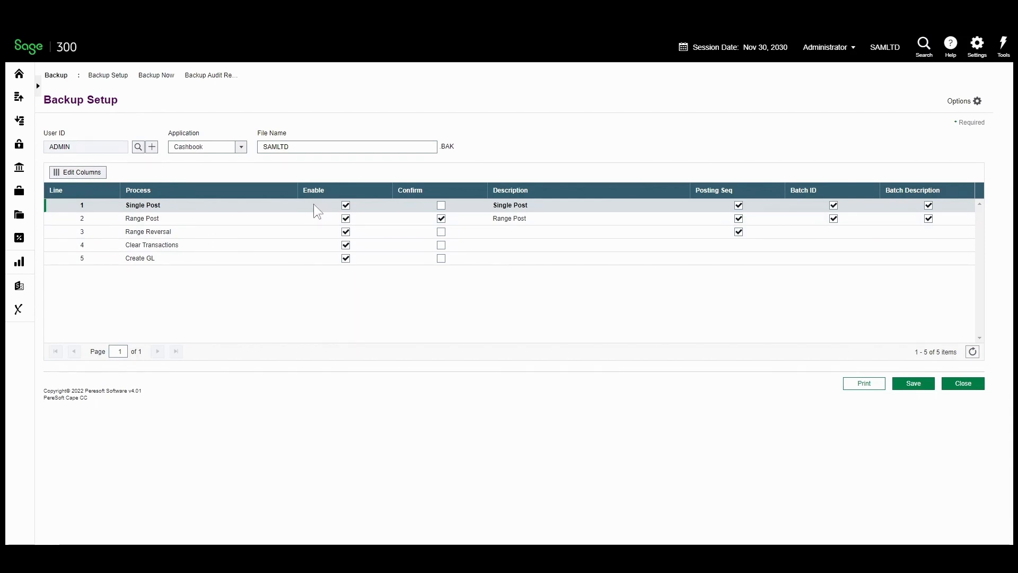
click(440, 206)
click(439, 207)
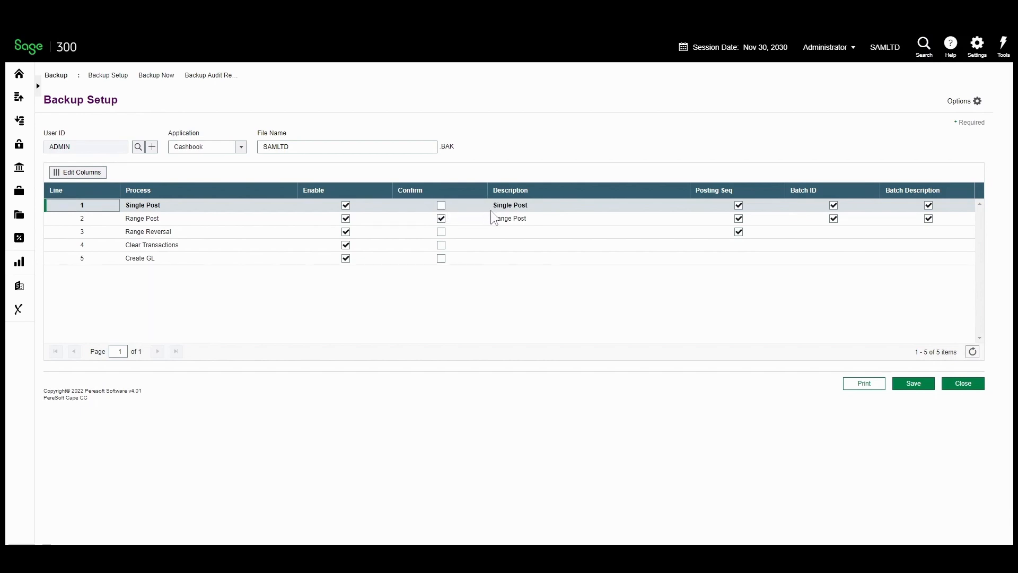
click(534, 206)
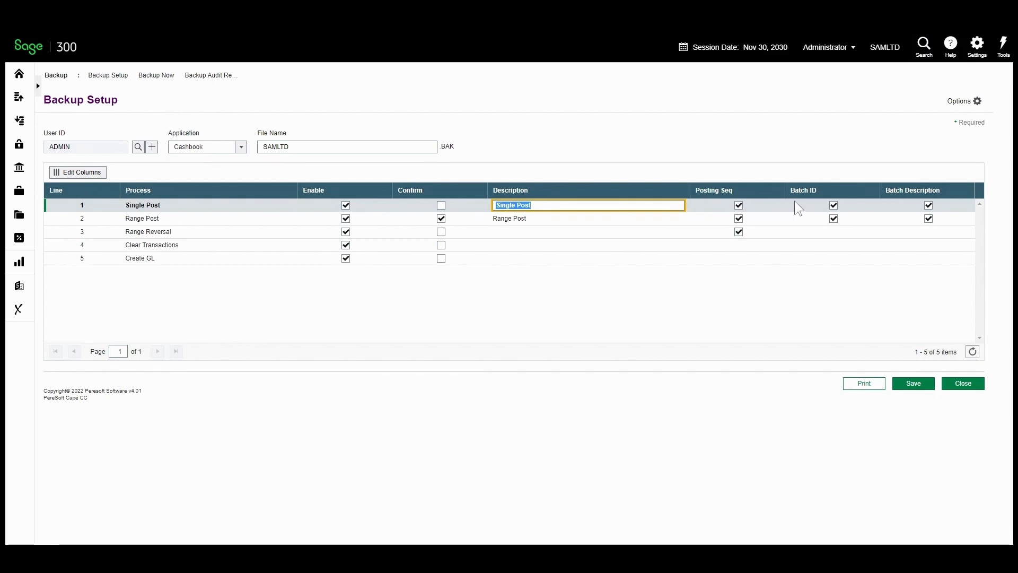
click(888, 201)
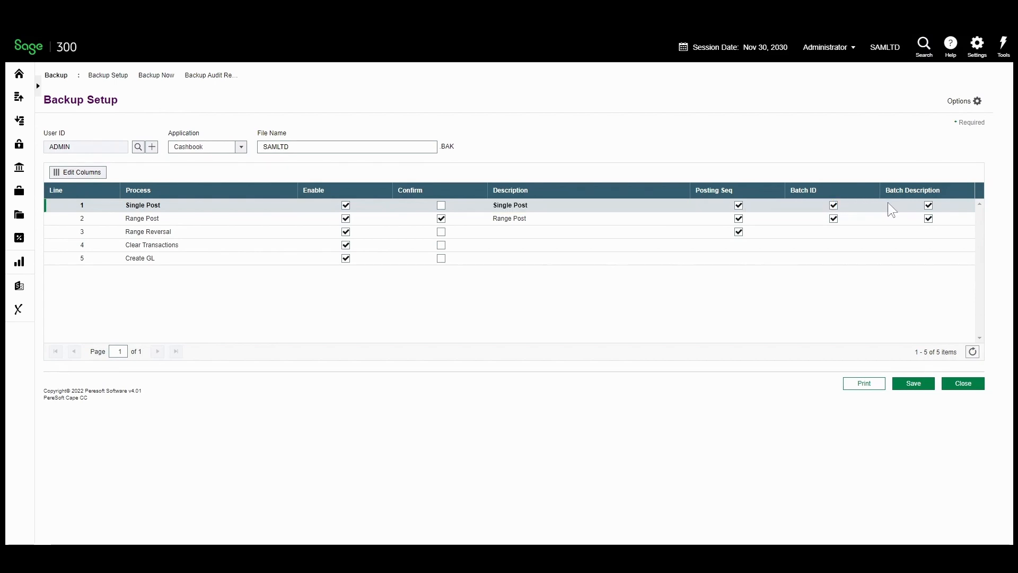
Open Backup Now for SAMLTD.BAK and show backup history from 10/31/2030
click(159, 77)
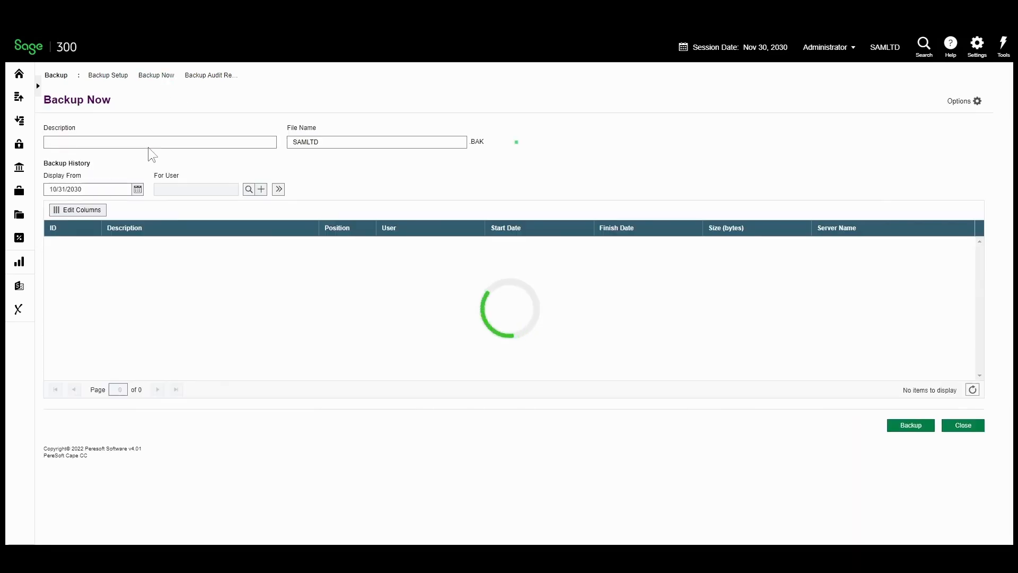
click(145, 136)
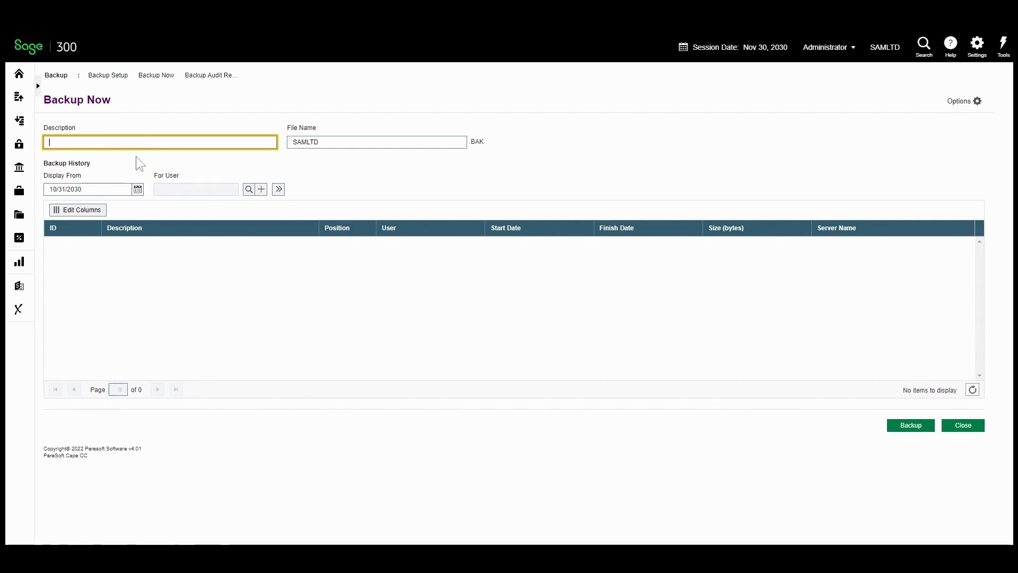
click(135, 192)
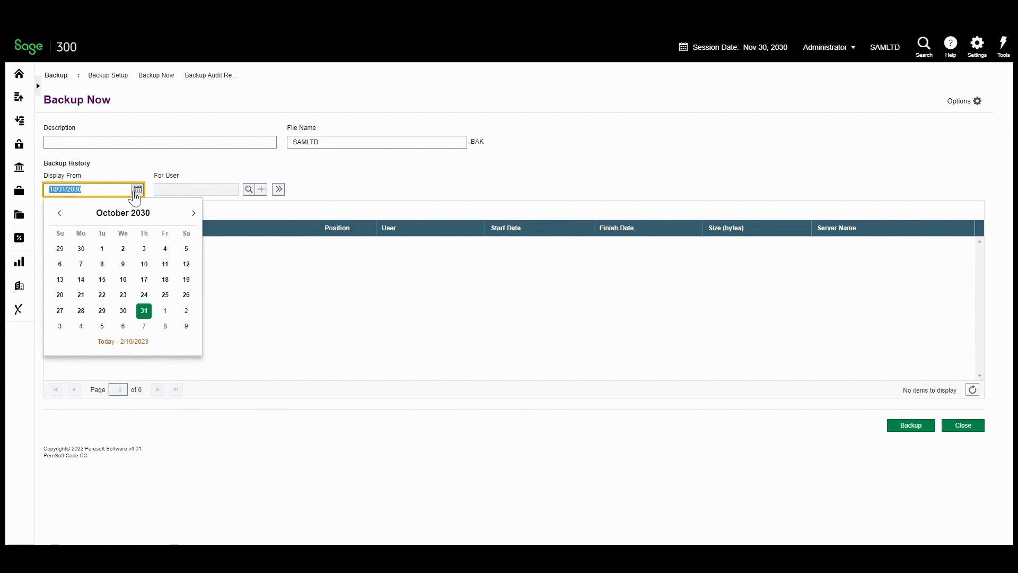
Filter backup history to the administrator user and move to the Backup Audit Report form
click(248, 192)
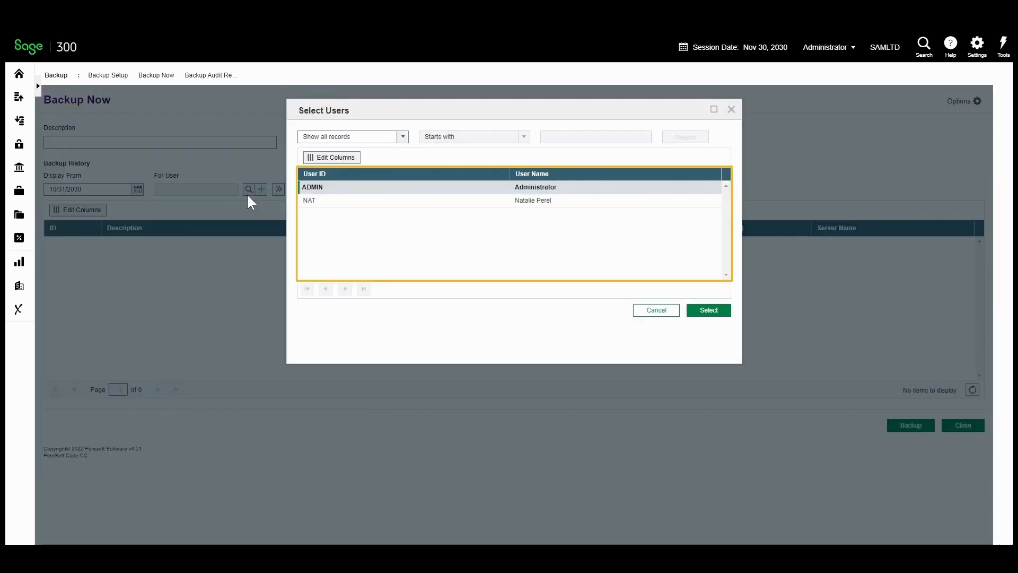
double_click(313, 191)
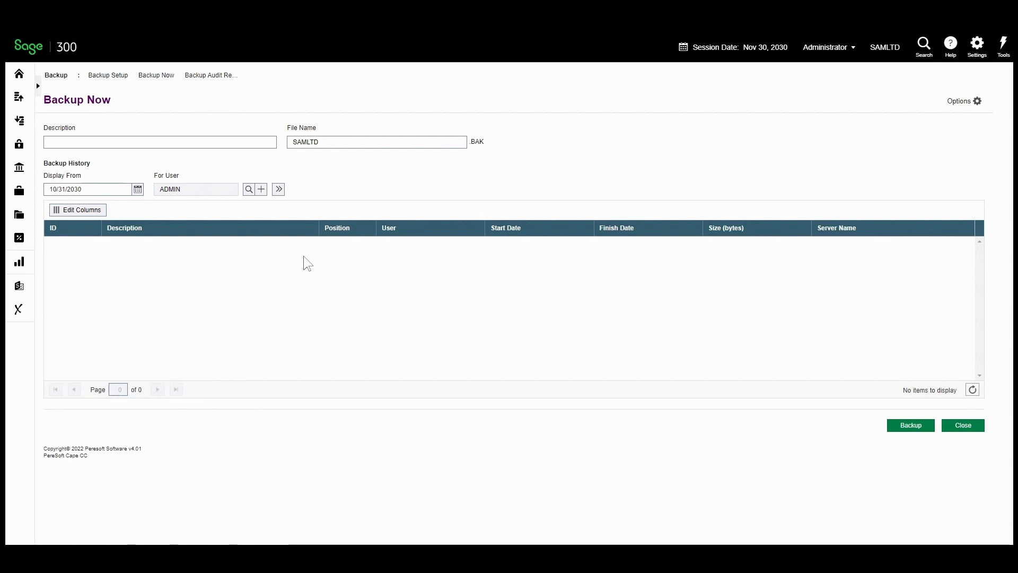
click(204, 76)
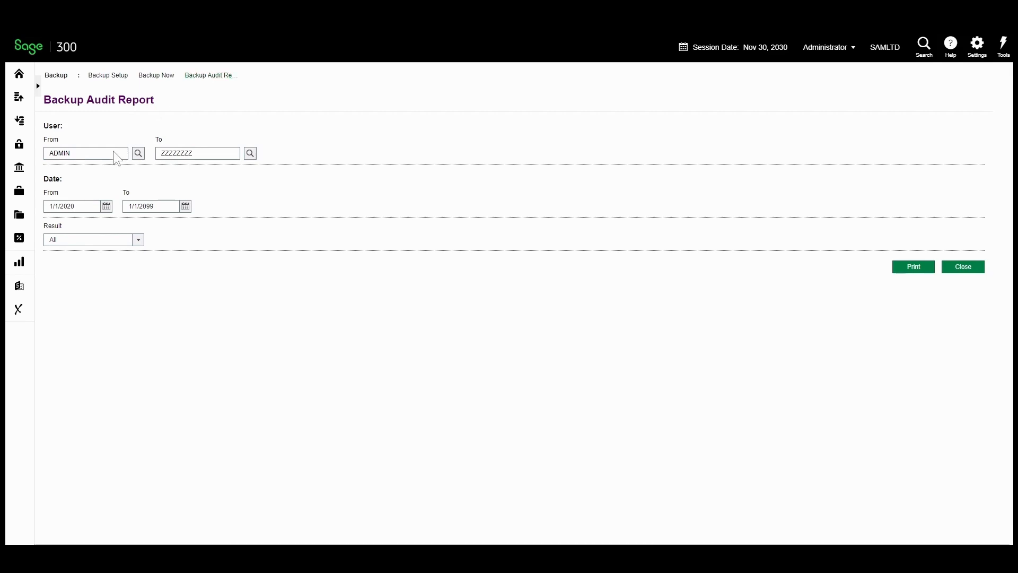
Keep the report's 1/1/2020 start date and the Result filter set to All
click(106, 207)
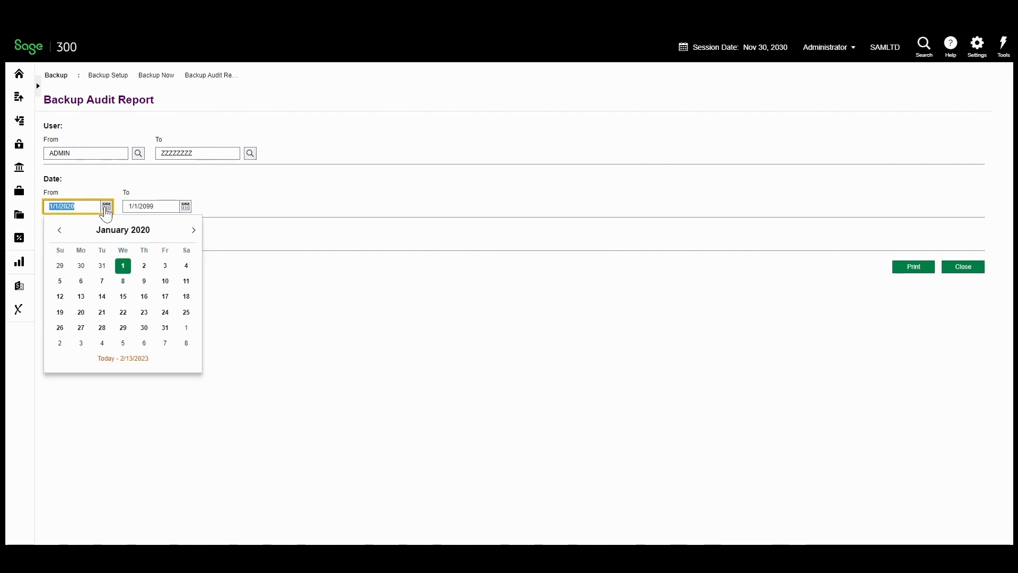
click(105, 208)
click(137, 241)
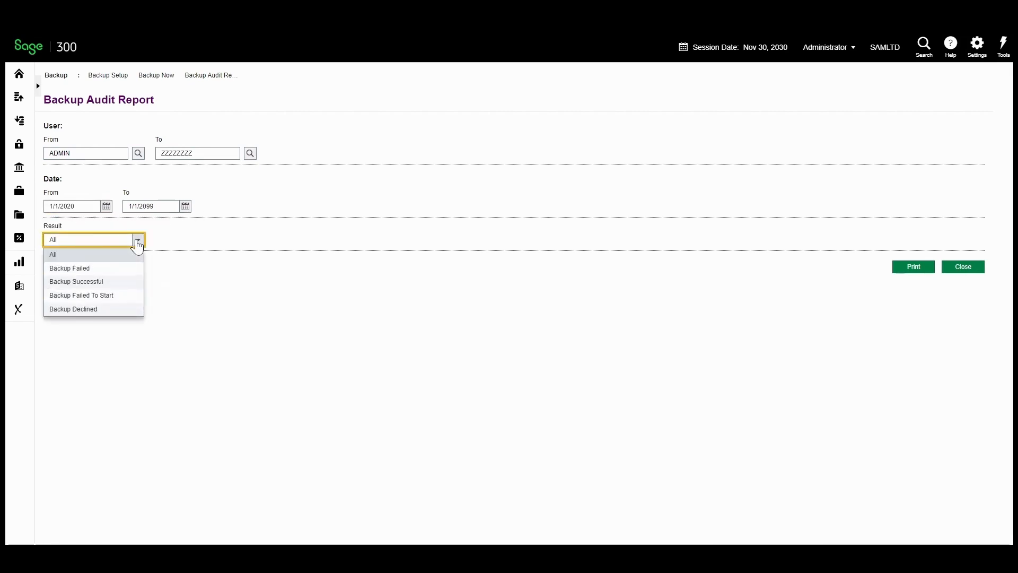
click(137, 241)
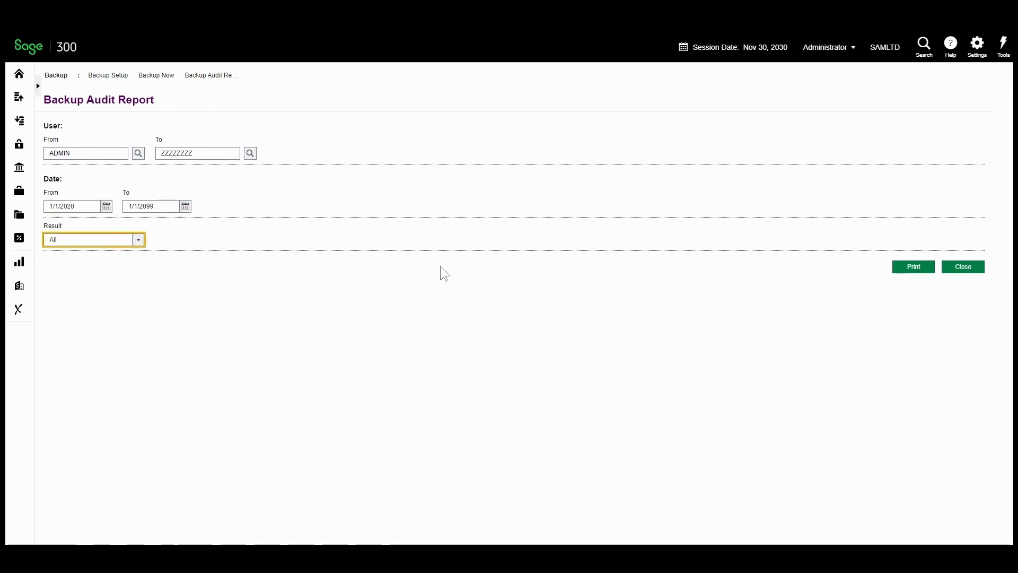
Print and export the Backup Audit Report, declining to clear printed audit entries
click(912, 268)
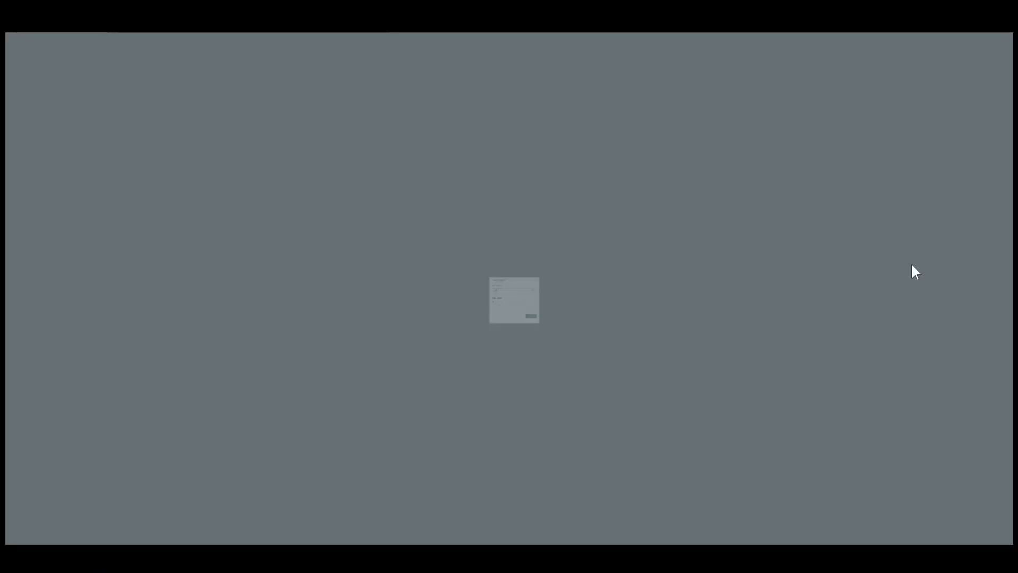
click(585, 367)
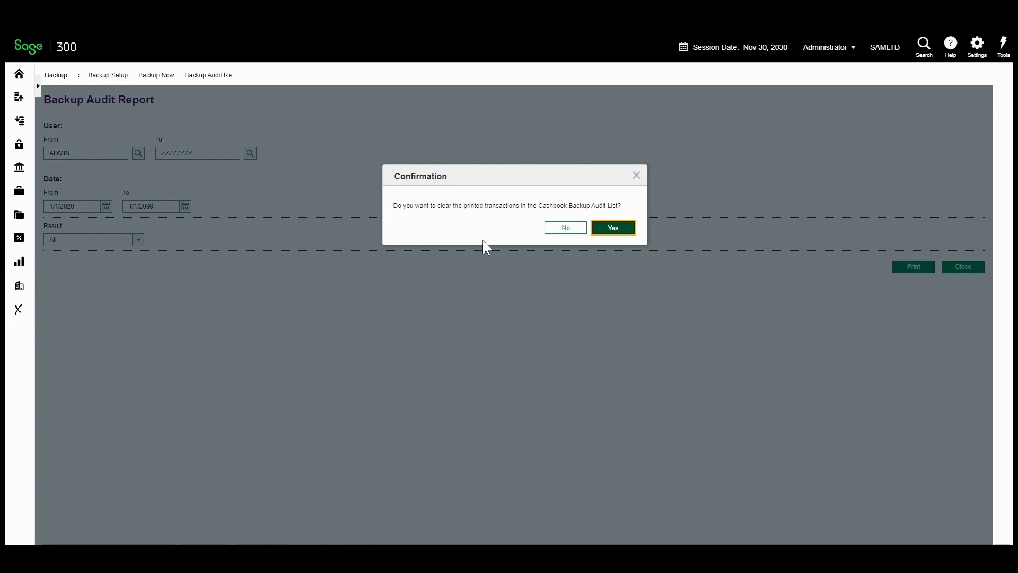
click(566, 228)
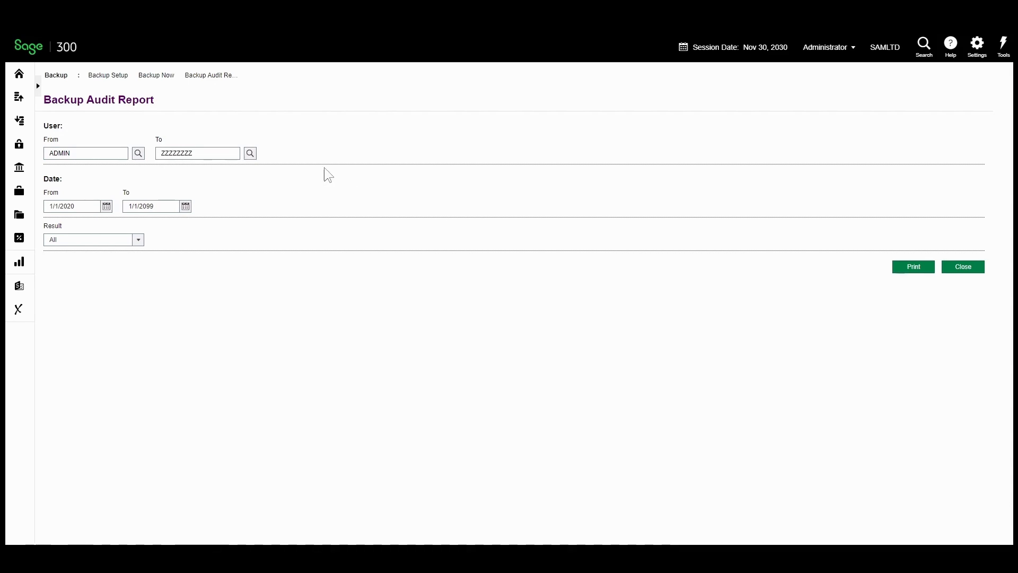
Save the ADMIN backup setup with Confirm on Single Post and Range Post, accepting the disclaimer
click(114, 76)
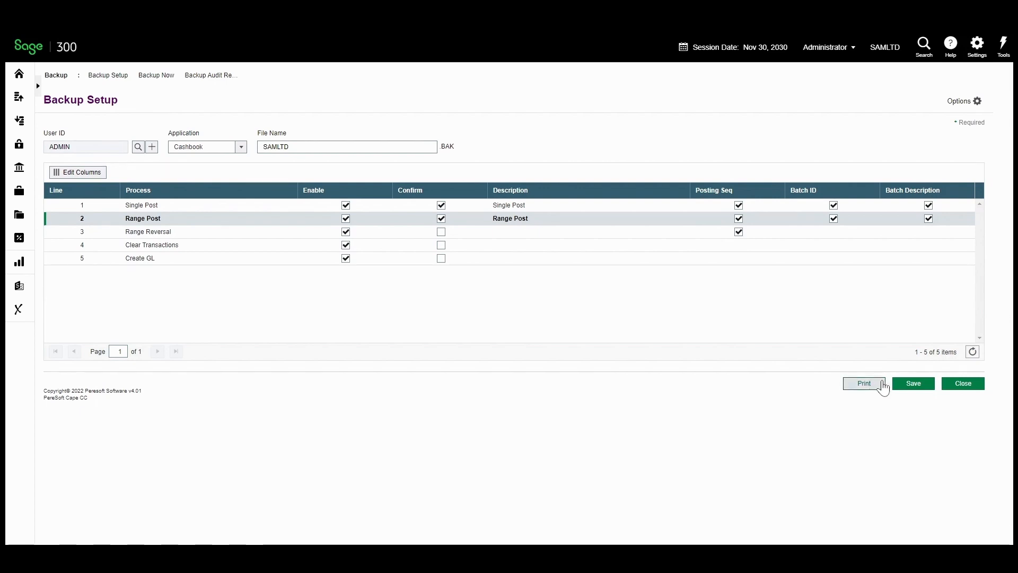
click(911, 383)
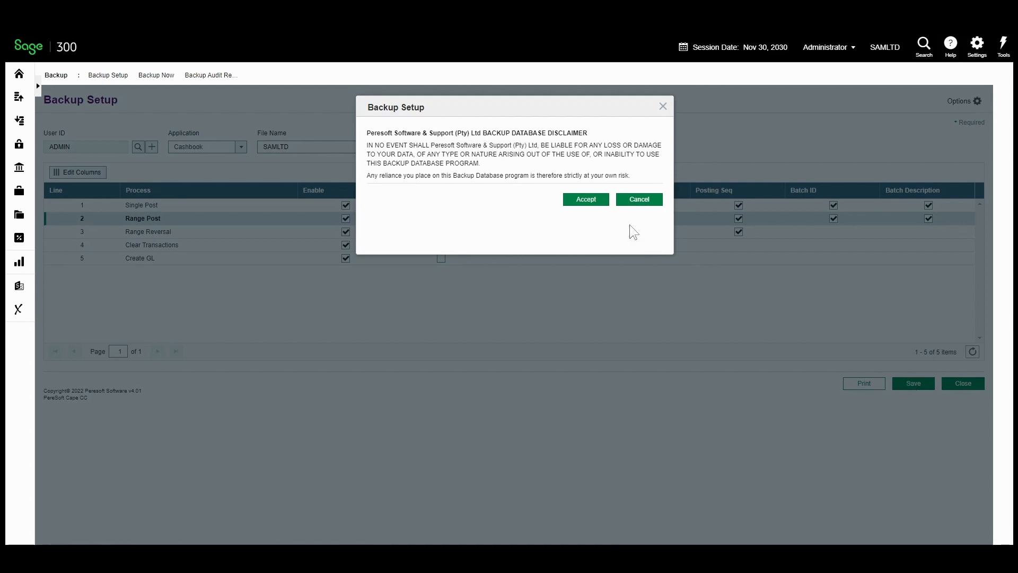
click(590, 199)
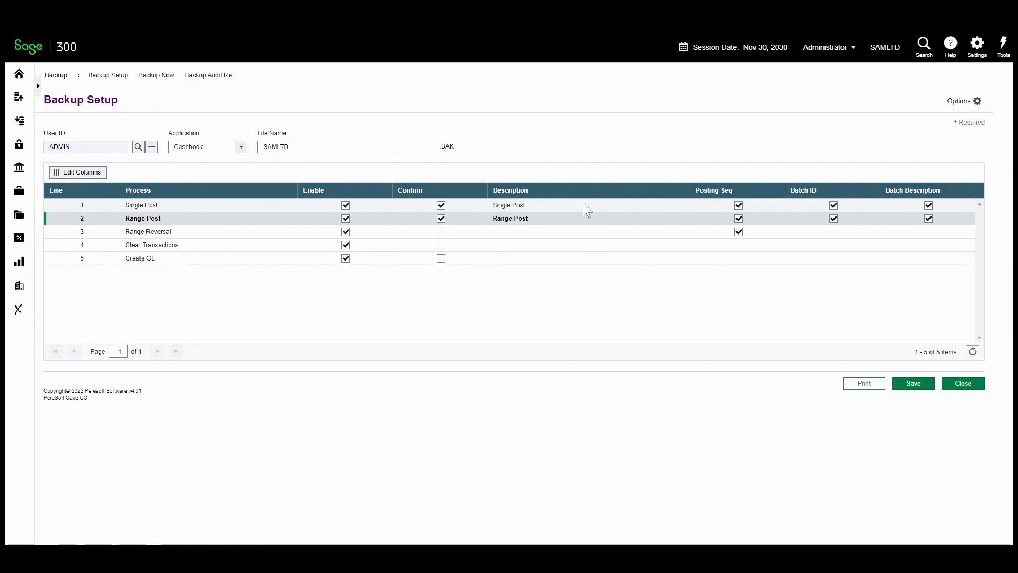
mouse_move(24, 293)
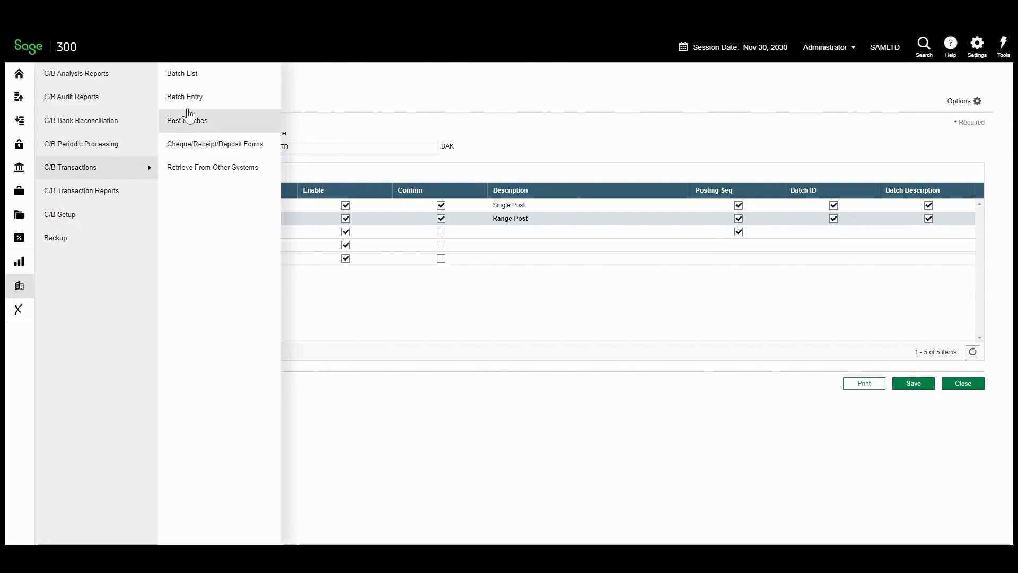
Start a new cashbook batch entry with reference 380001 and Misc. Code 1200 (Chloride Systems)
click(188, 118)
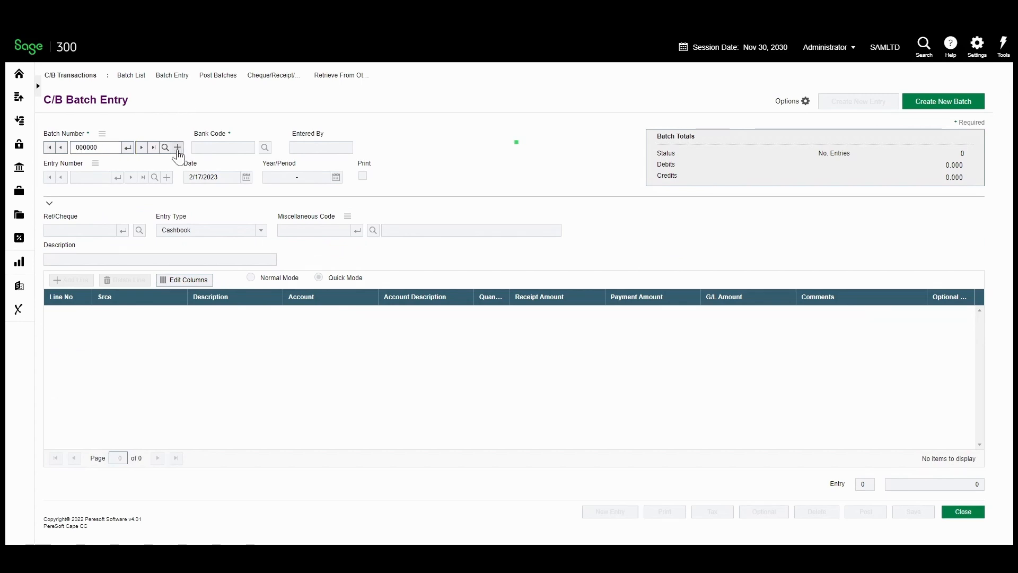
click(178, 147)
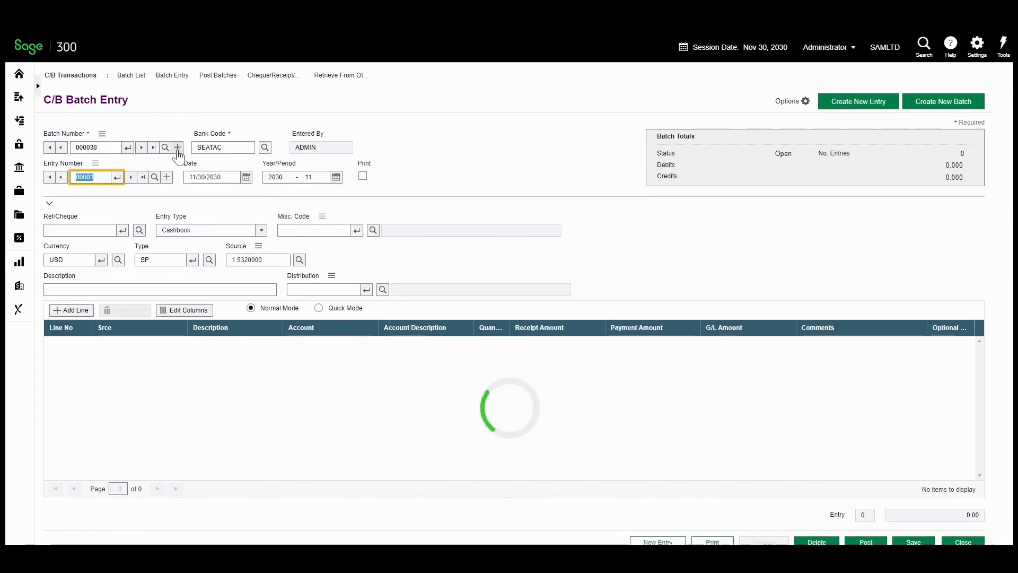
click(112, 231)
click(110, 226)
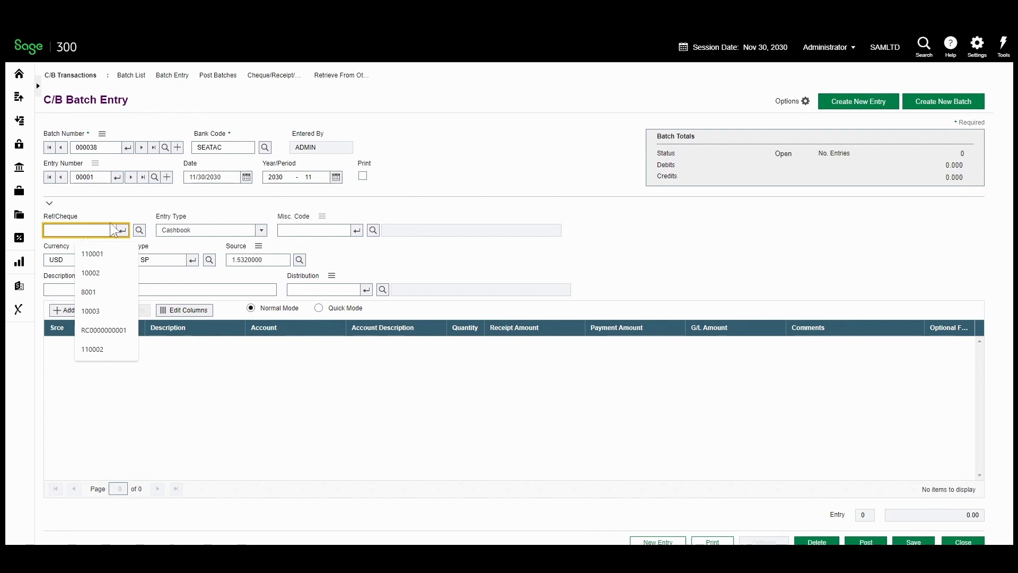
text(380001)
key(Tab)
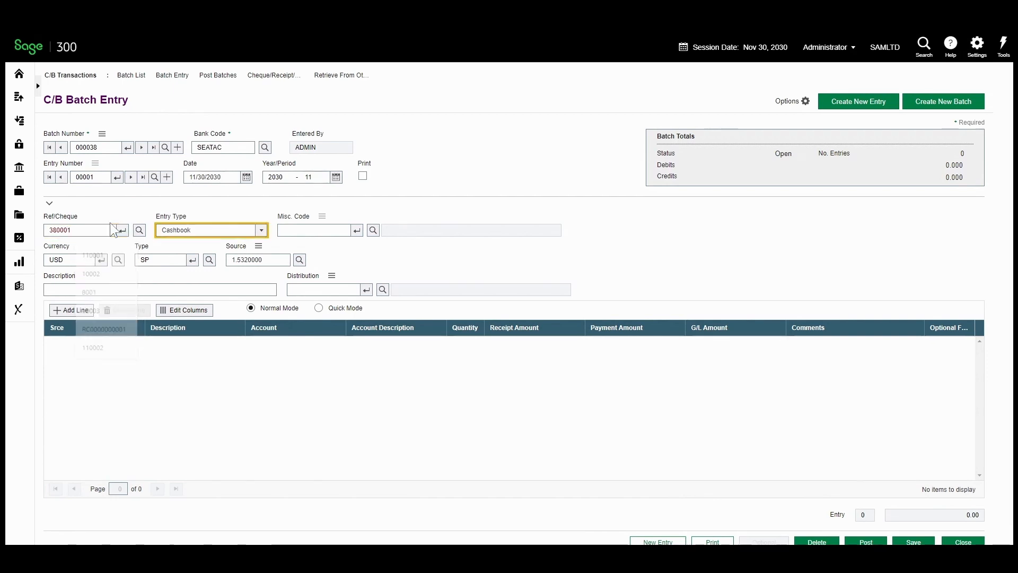
key(Tab)
text(1200)
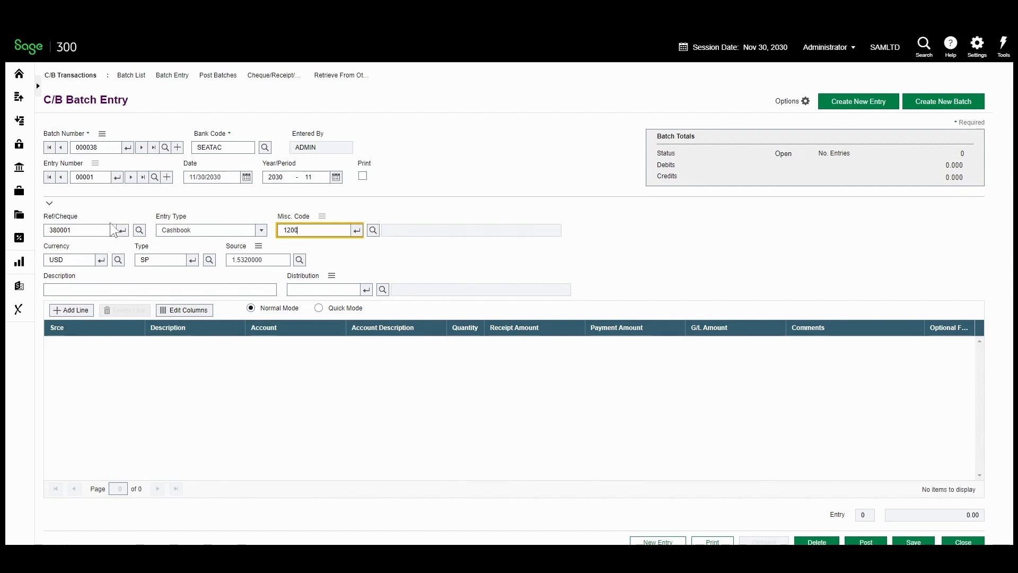
key(Tab)
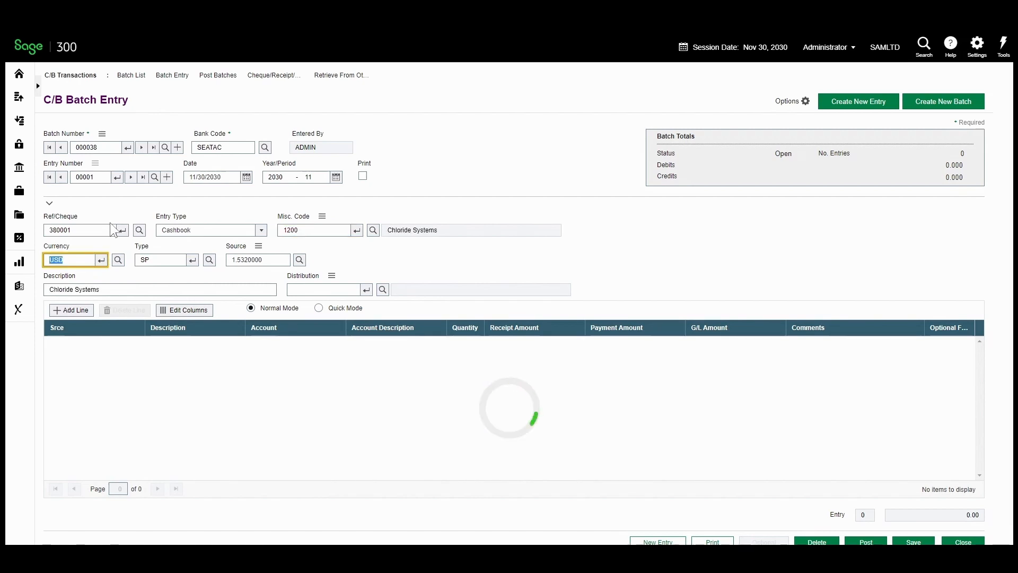
Add a GE detail line receiving 1,862.19 and save the entry
click(73, 310)
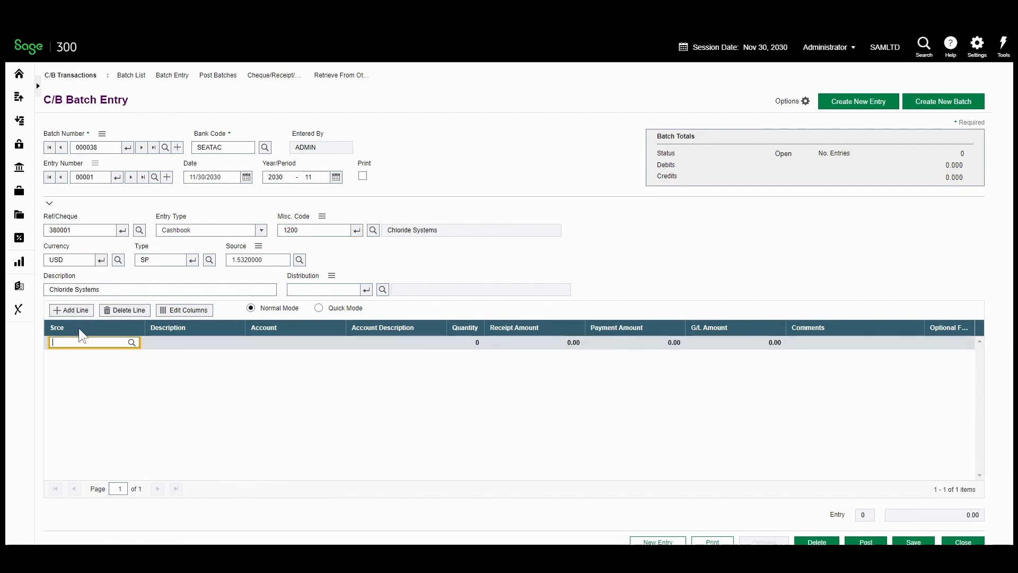
text(GE)
key(Tab)
scroll(159, 345, down, 1)
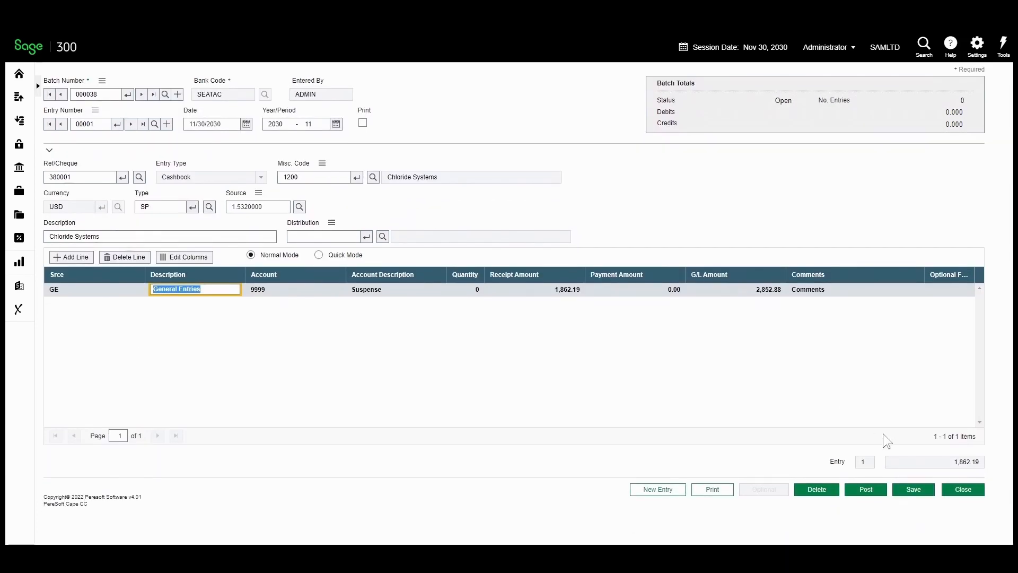
click(913, 490)
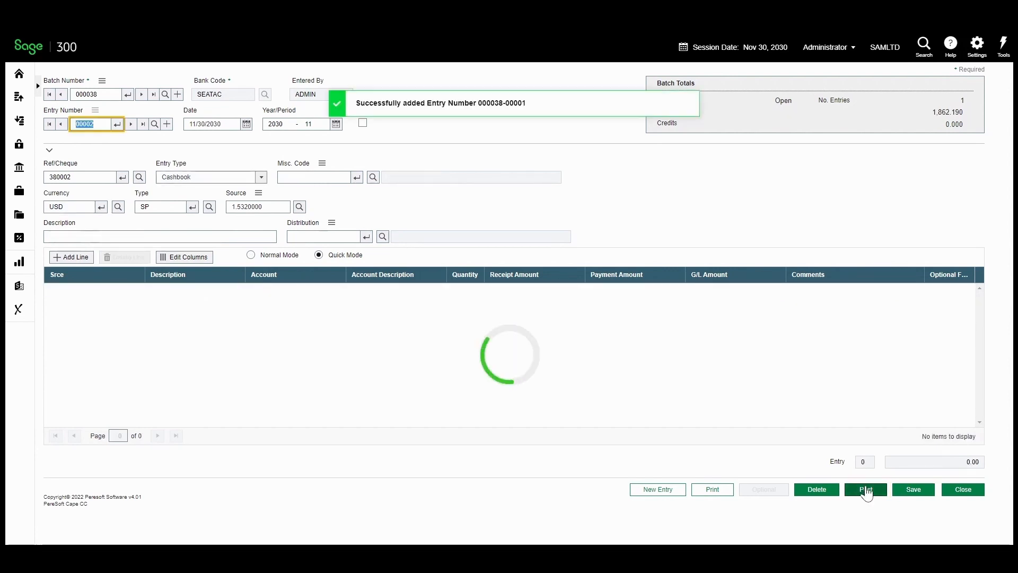
Post batch 000038 as sequence 22 after an automatic database backup (set 2266)
click(865, 490)
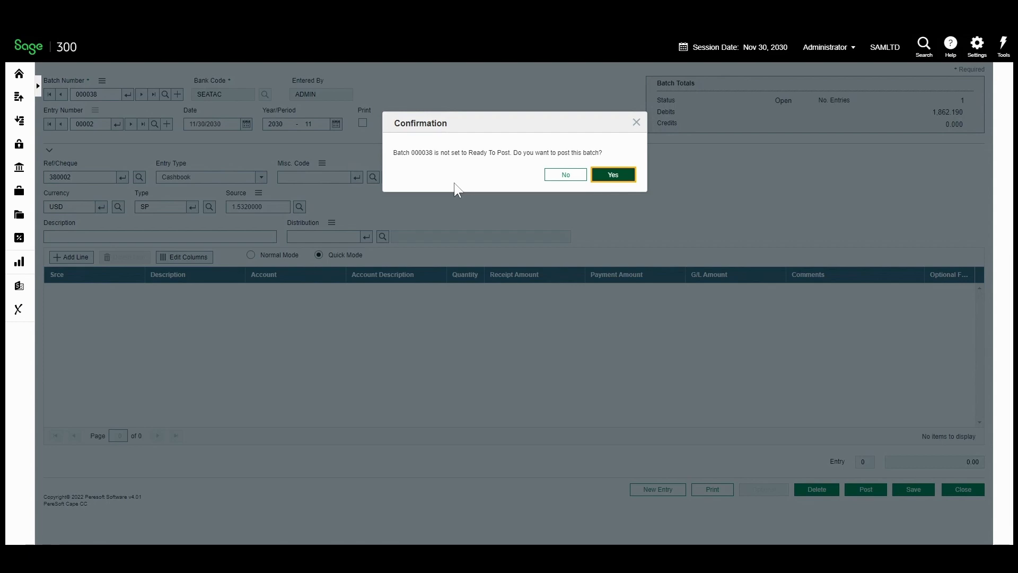
click(613, 179)
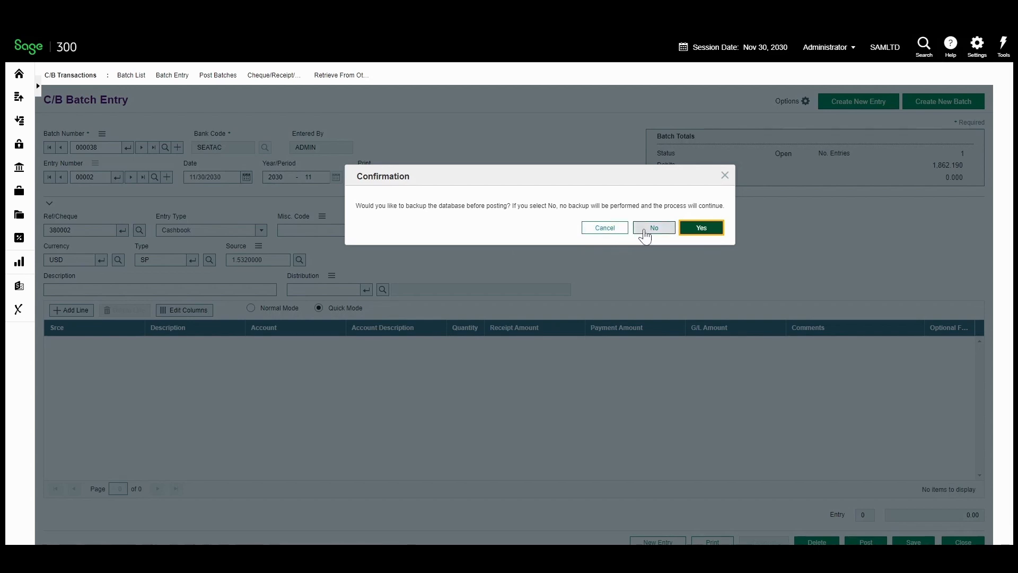
click(698, 230)
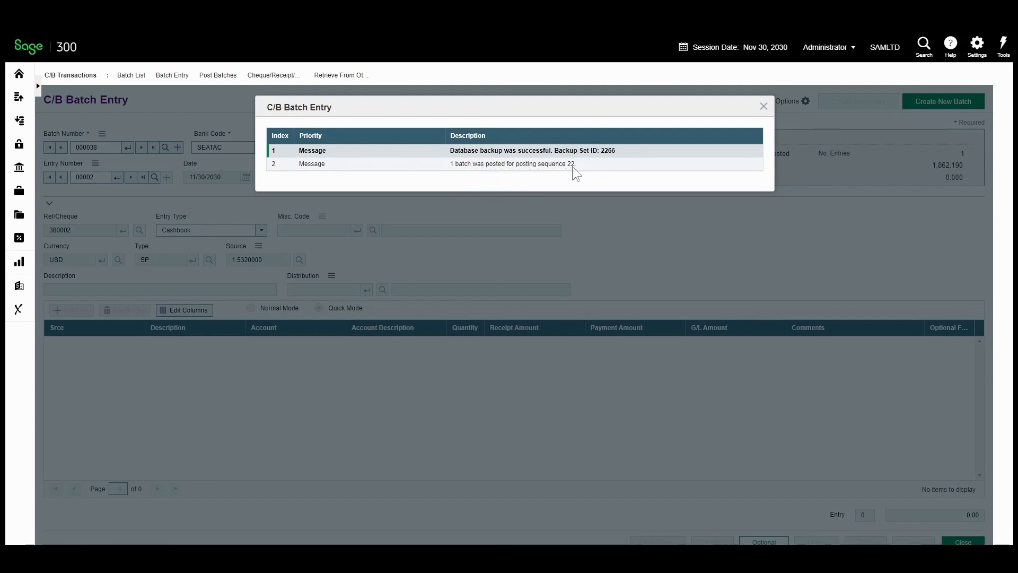
click(763, 106)
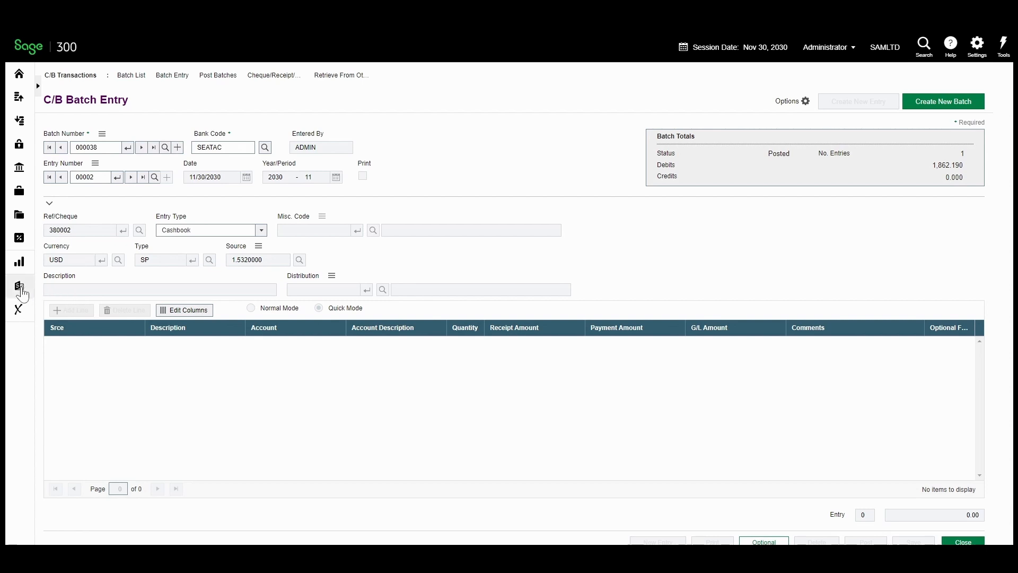
Show Backup Now history from 2/17/2023, listing eight sets with 2266 for batch 000038
click(21, 291)
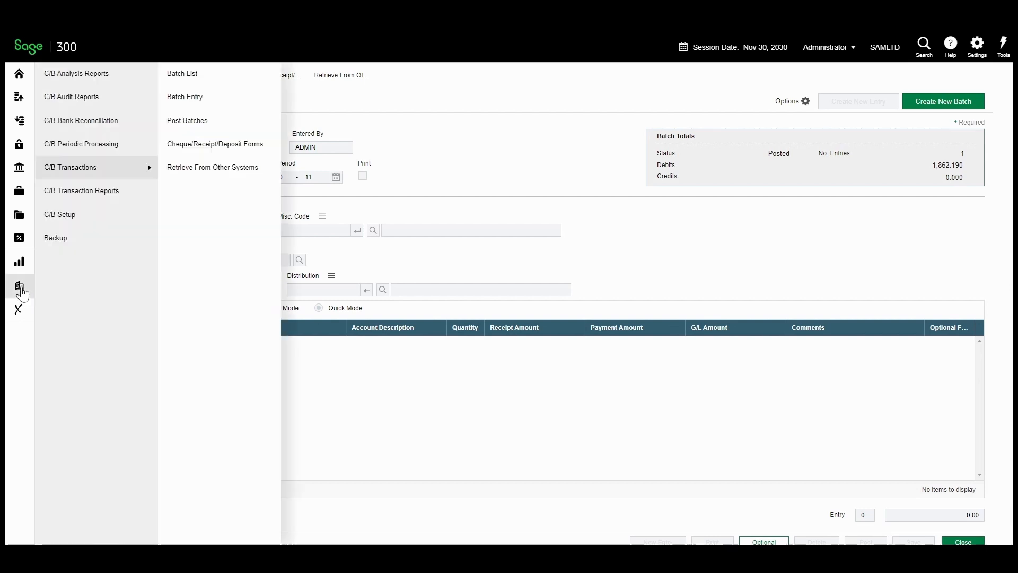
mouse_move(63, 237)
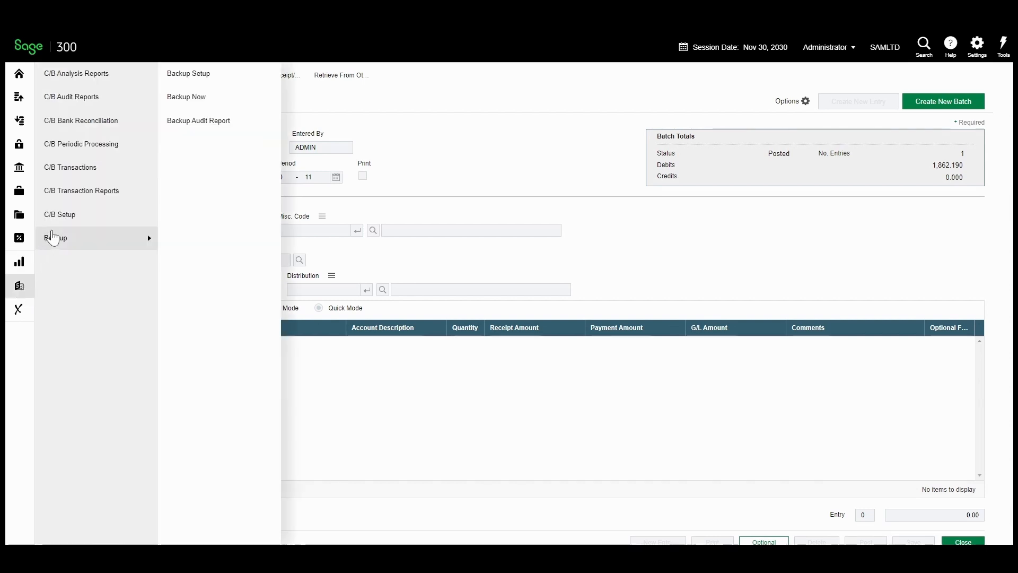
click(190, 98)
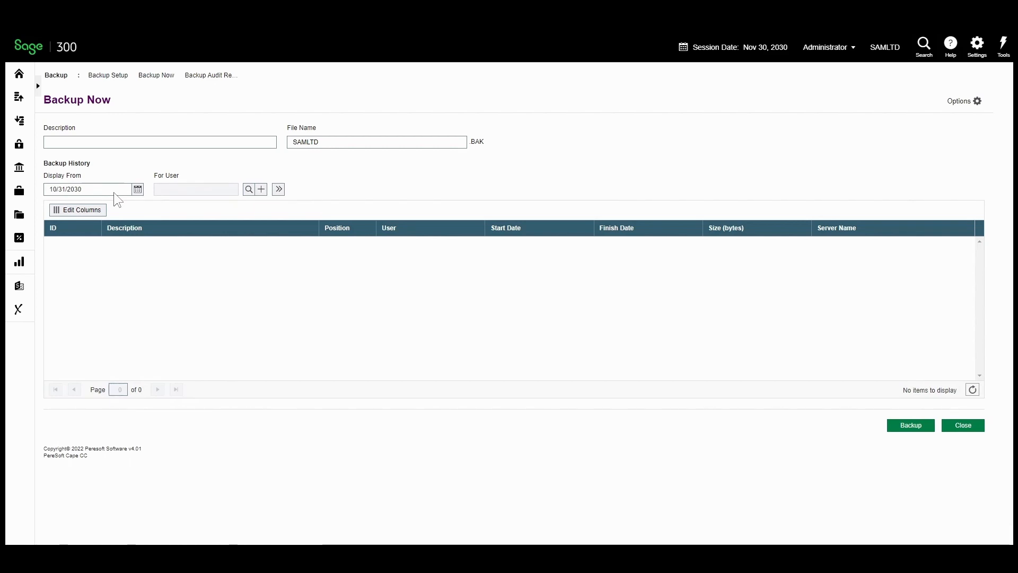
click(137, 189)
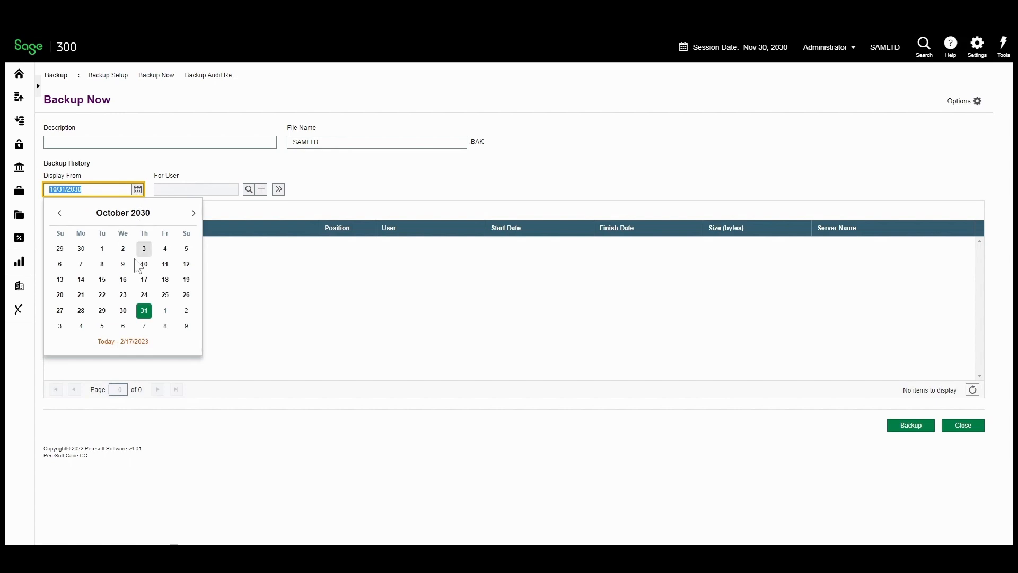
click(126, 341)
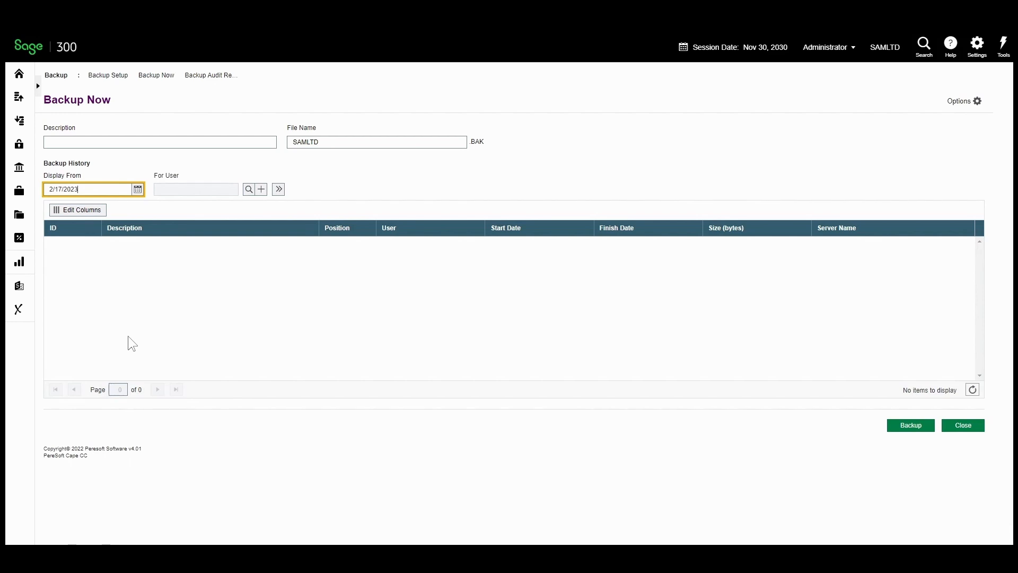
click(278, 189)
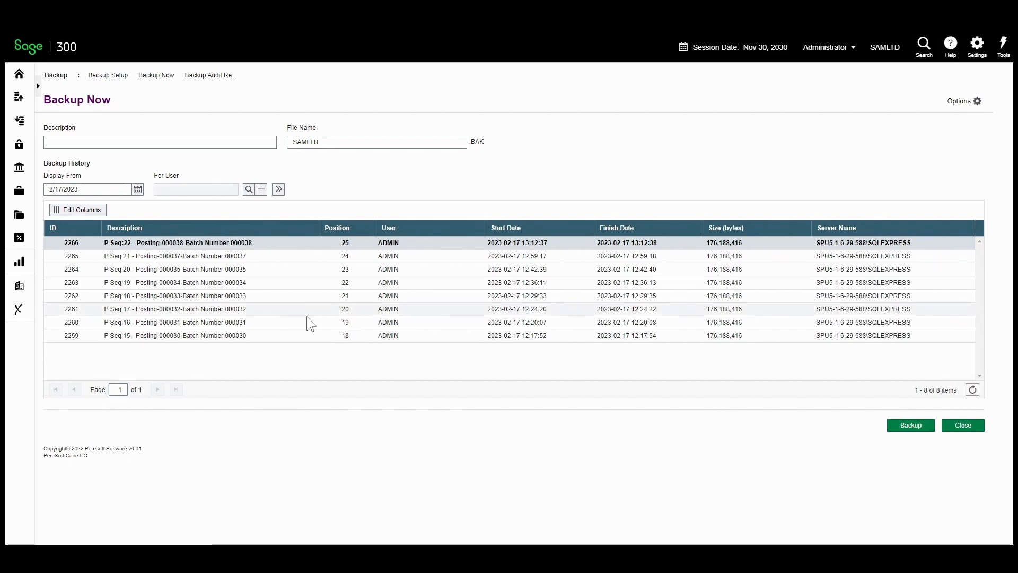
click(19, 287)
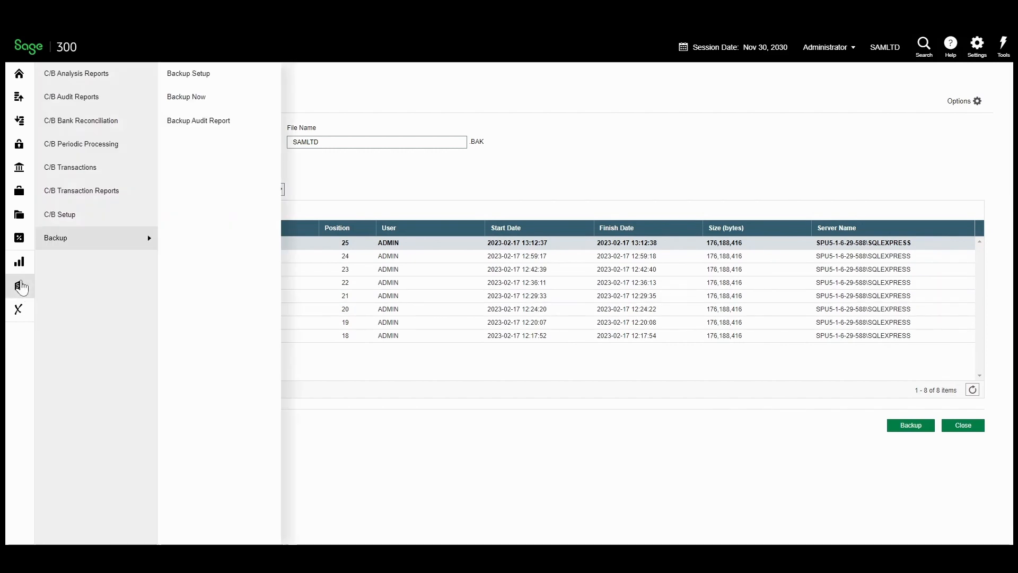
Post batches 000009 to 000018 from Post Batches, reviewing the Backup Database description first
mouse_move(85, 186)
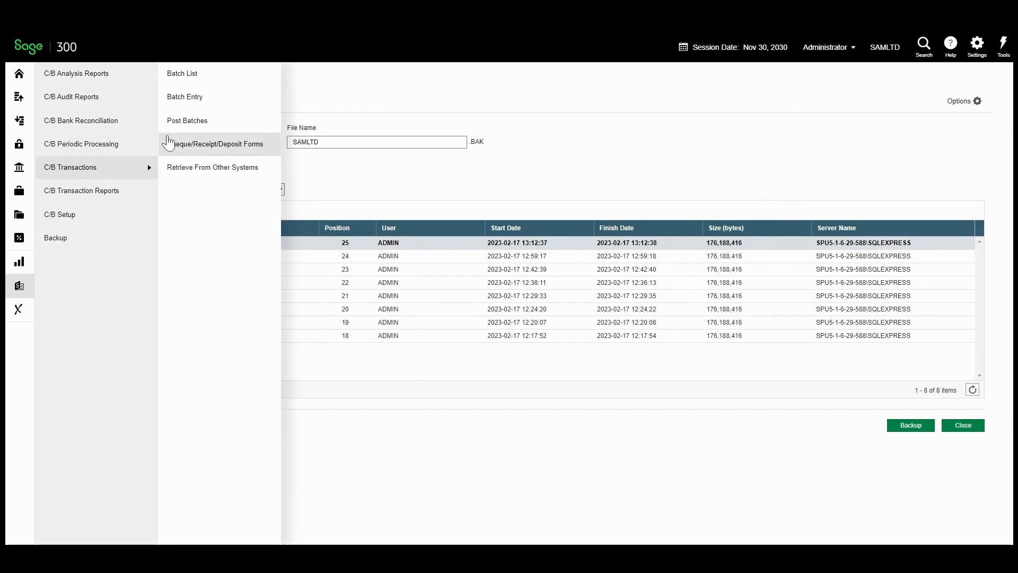
click(175, 130)
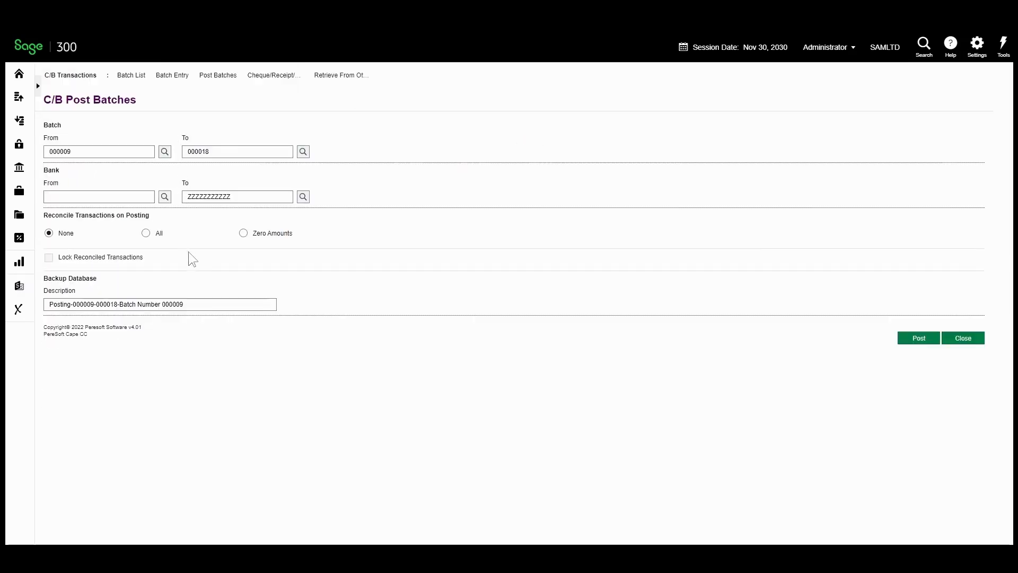
click(188, 302)
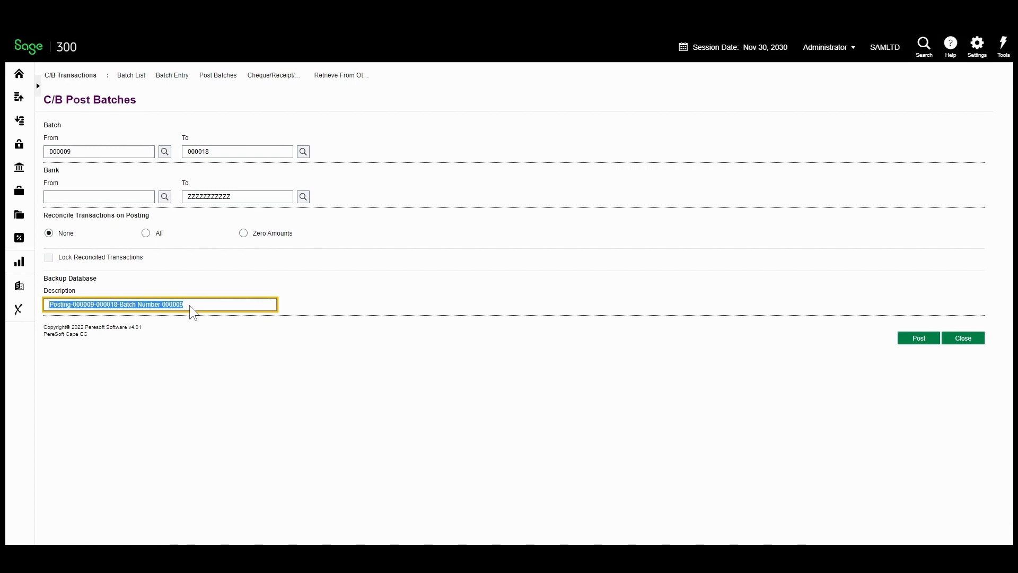
click(190, 305)
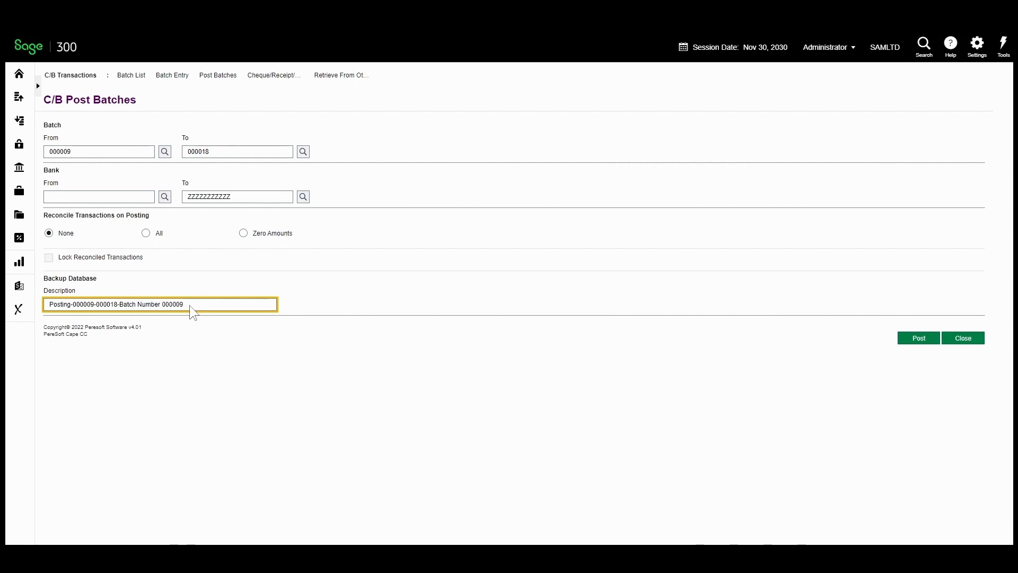
click(917, 340)
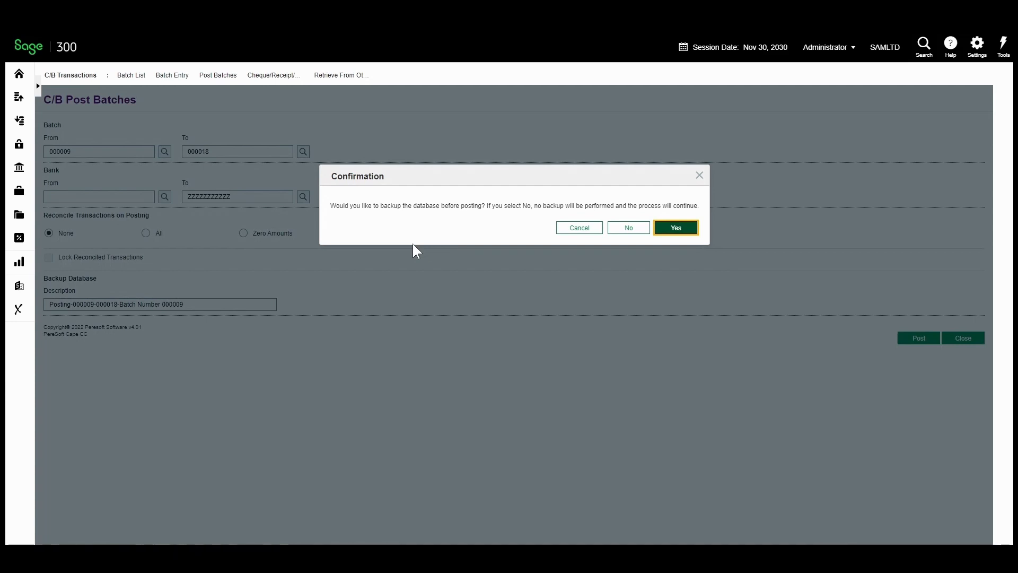
Back up as set 2267, finish posting as sequence 23, and refresh Backup Now history
click(676, 228)
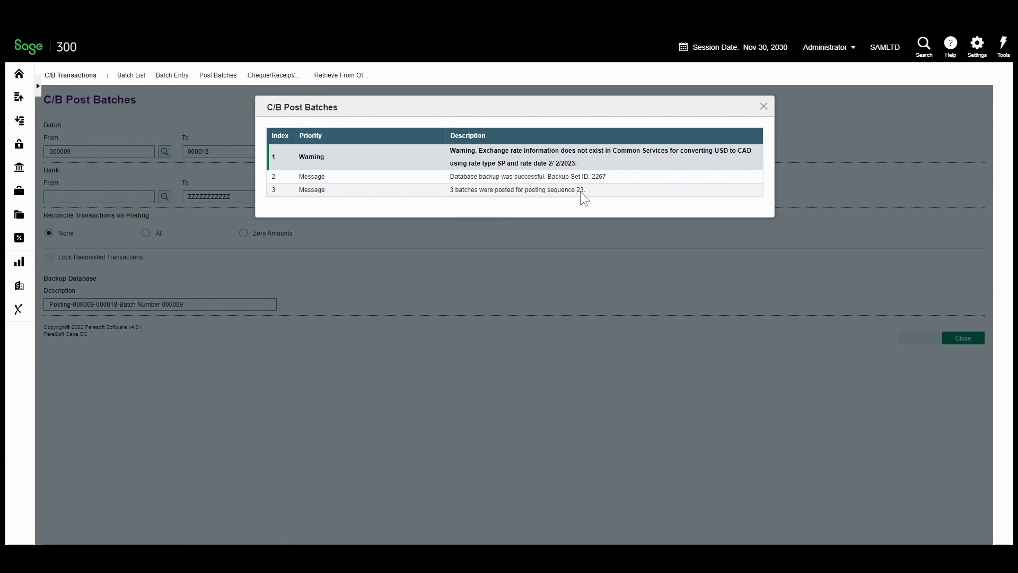
click(762, 111)
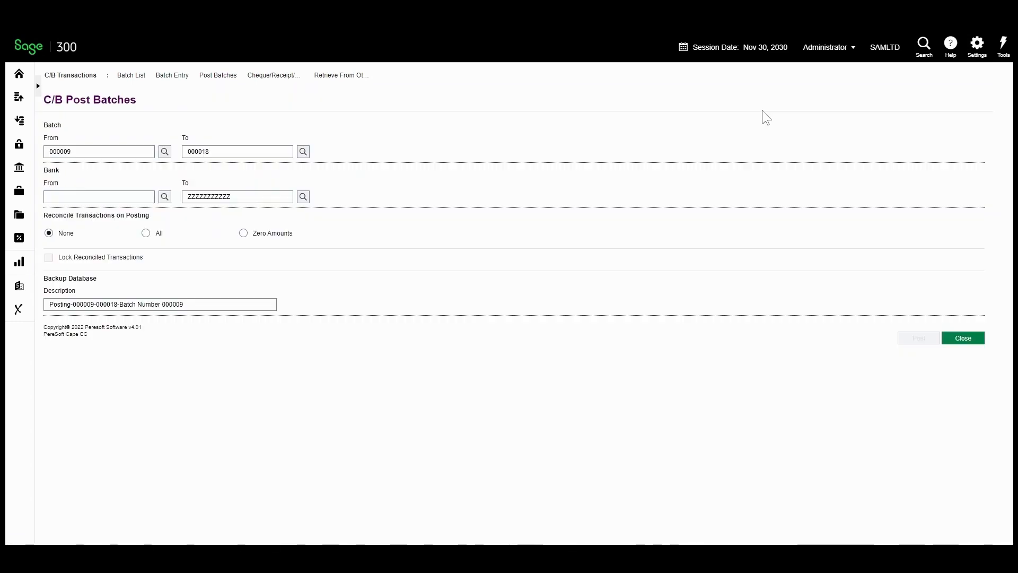
click(957, 339)
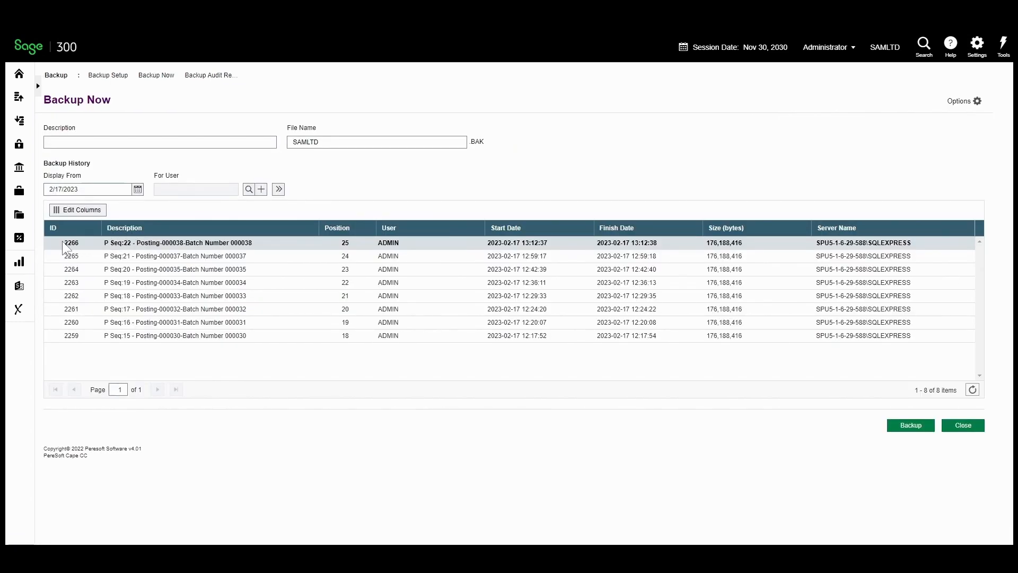
click(972, 390)
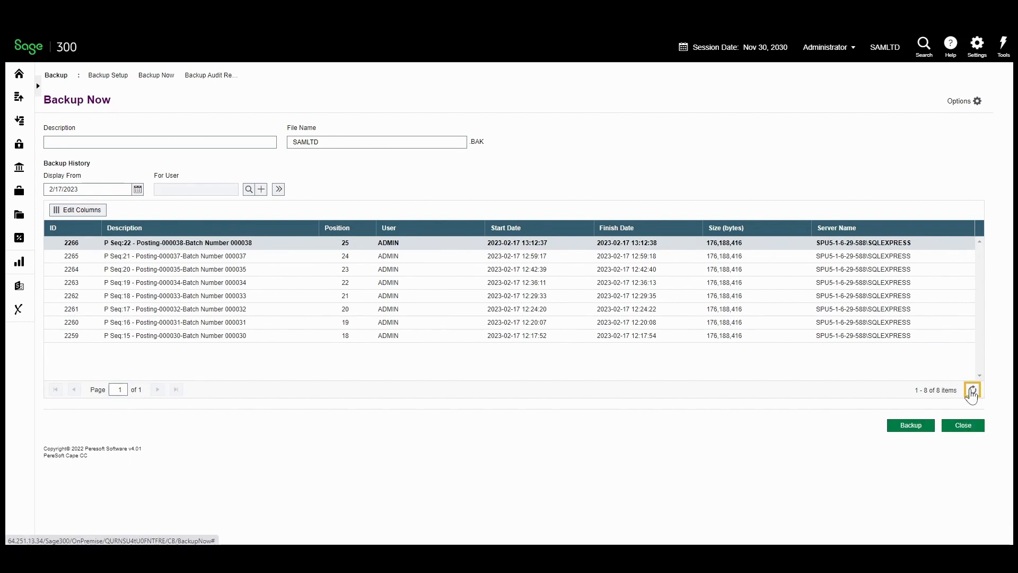